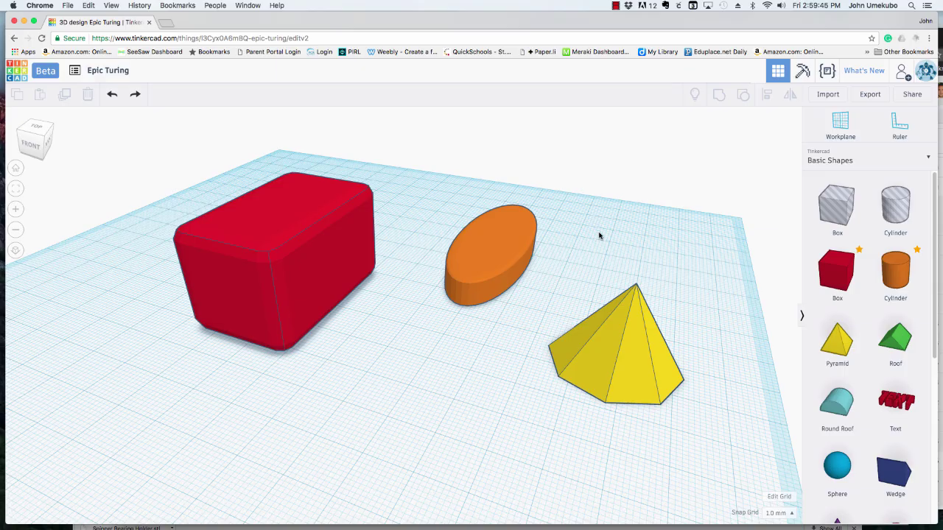
- Add a hole box near the back of the workplane
right_click_drag(599, 235, 587, 234)
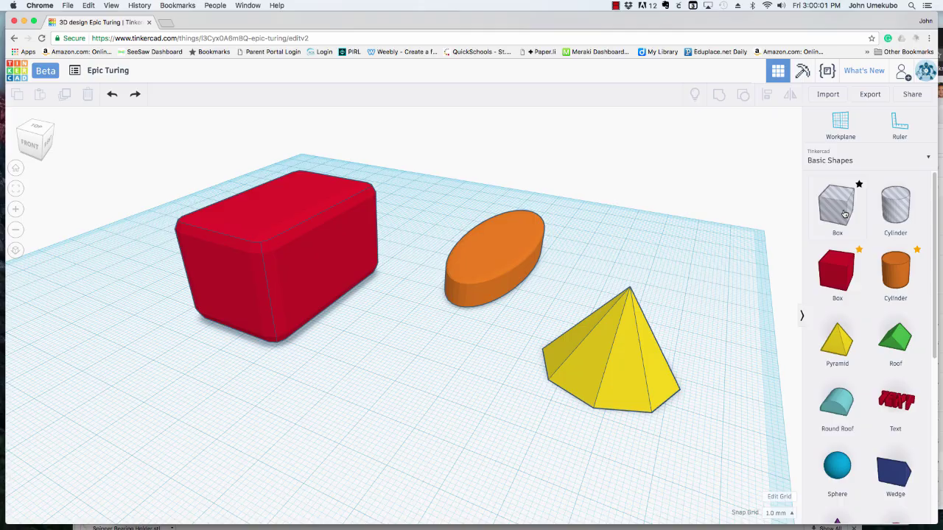
left_click(843, 208)
left_click(612, 239)
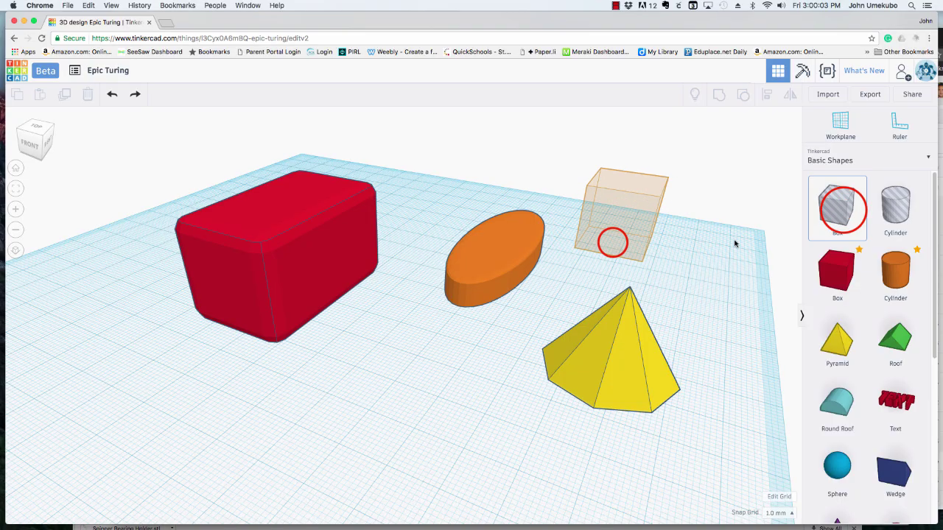
- Place a hole cylinder in front of the orange ellipse, overlapping it
left_click(894, 209)
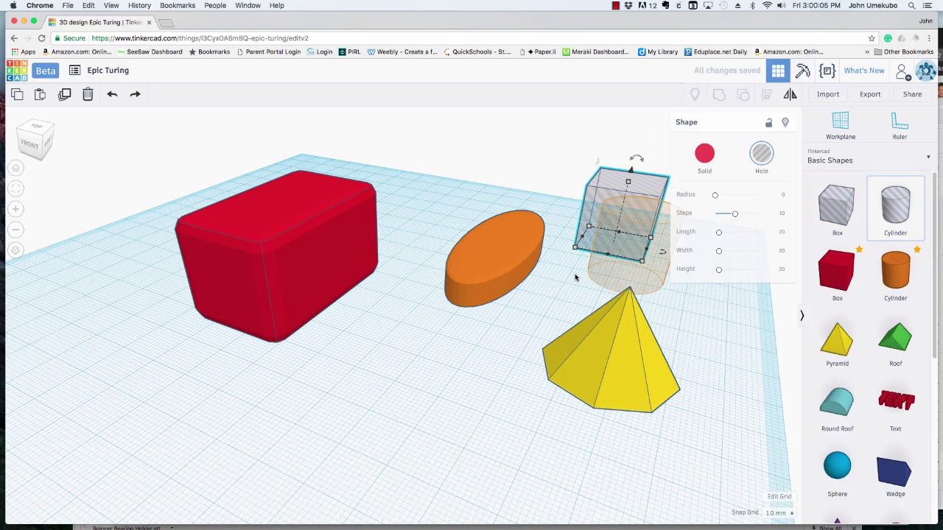
left_click(462, 379)
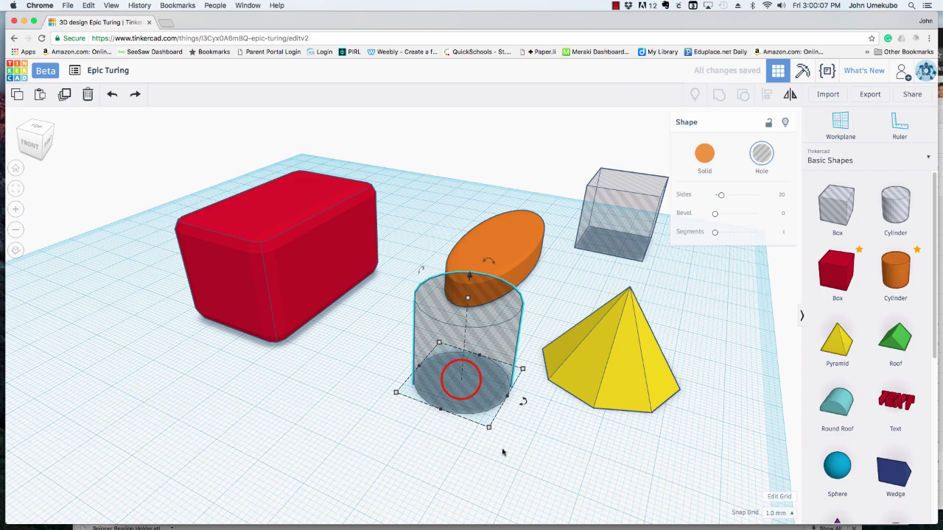
right_click_drag(506, 446, 514, 440)
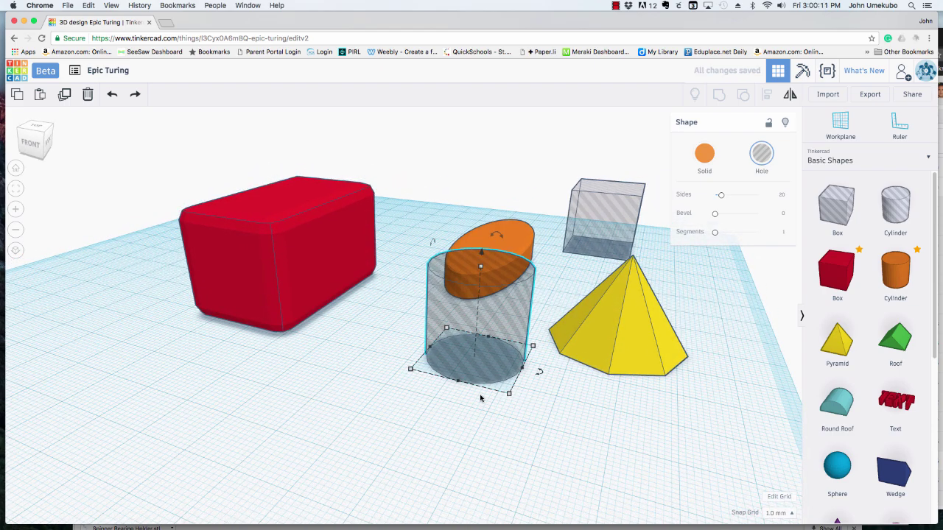
- Move the red rounded box down-left, widen its footprint, and raise it to 37 mm tall
left_click_drag(312, 277, 281, 319)
left_click_drag(248, 394, 263, 406)
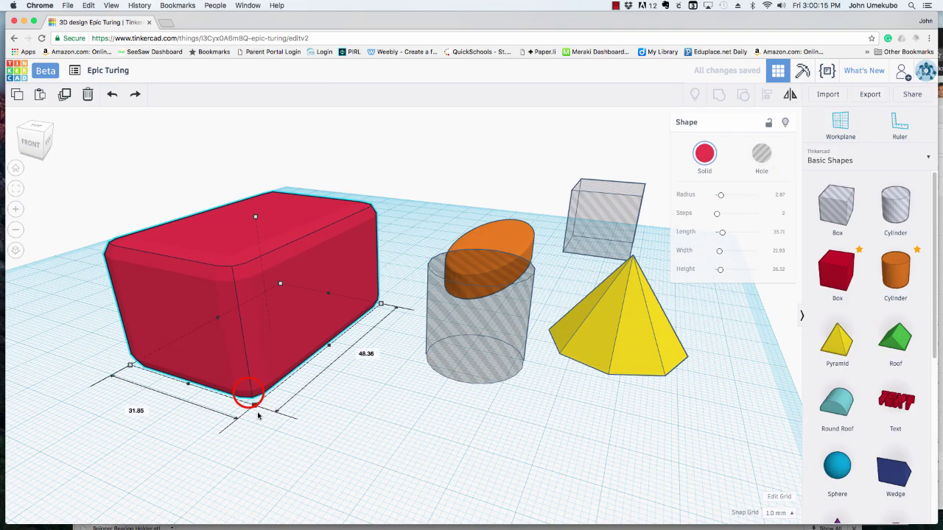
left_click_drag(260, 218, 263, 195)
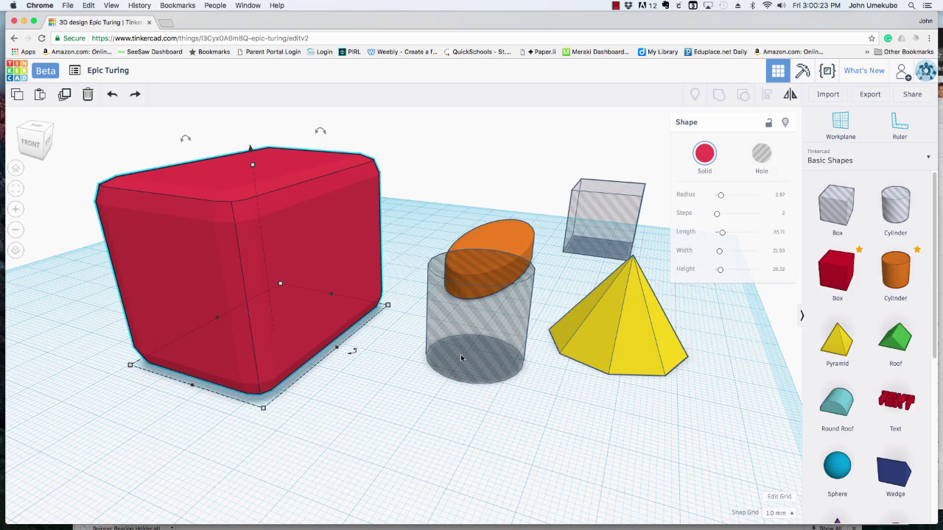
- Tip the hole cylinder 90° onto its side and stretch it to 56.00 long
left_click_drag(493, 348, 480, 361)
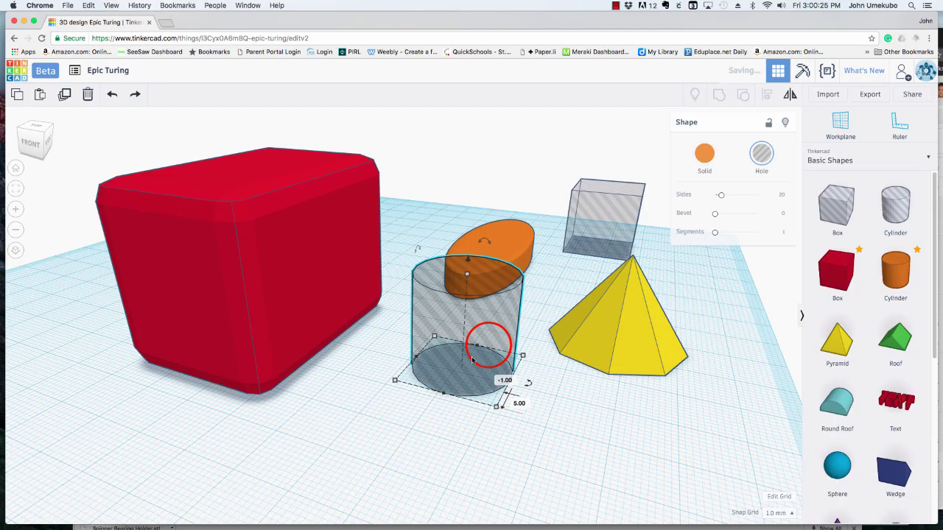
mouse_move(551, 411)
right_mouse_down()
mouse_move(568, 405)
mouse_move(548, 398)
mouse_move(542, 406)
right_mouse_up()
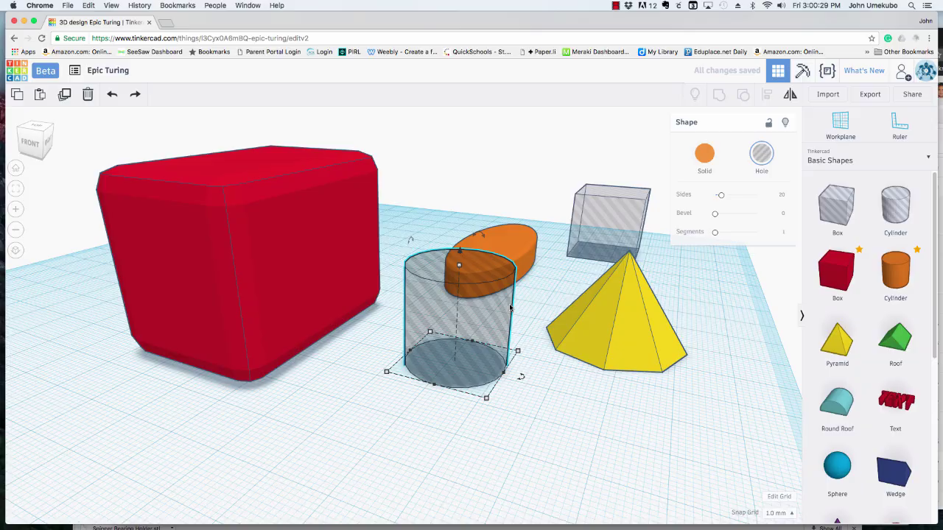
left_click_drag(480, 234, 528, 321)
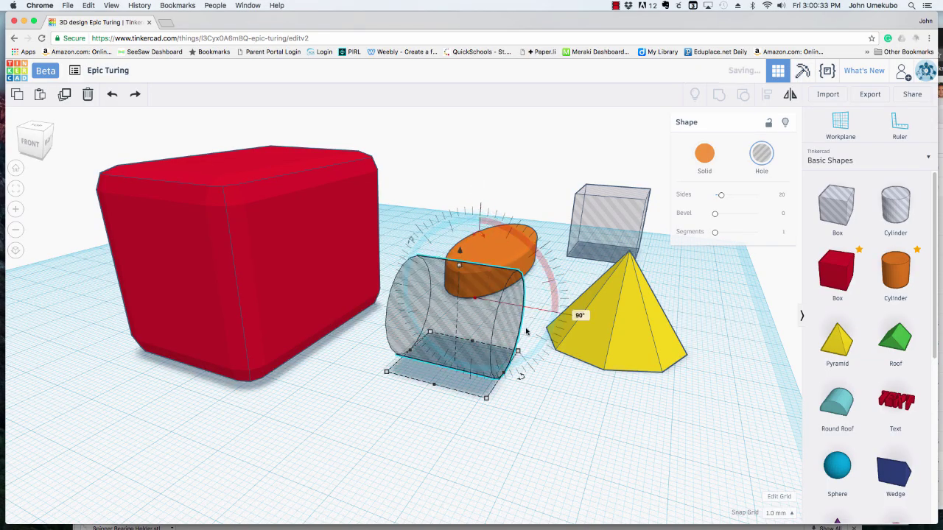
left_click_drag(507, 370, 717, 401)
- Slide the hole cylinder into the red box and raise it 7.00 above the workplane
right_click_drag(494, 432, 361, 457)
left_click_drag(630, 368, 332, 328)
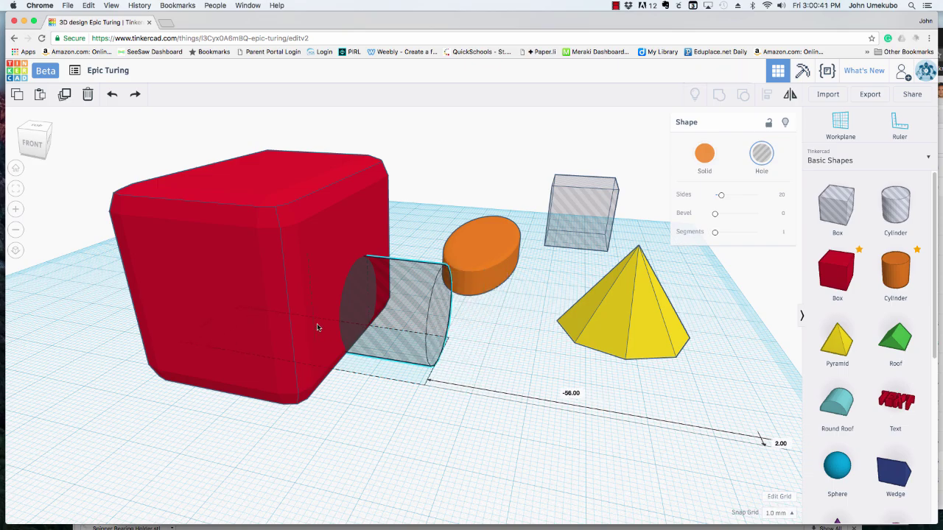
right_click_drag(317, 325, 417, 421)
left_click(374, 376)
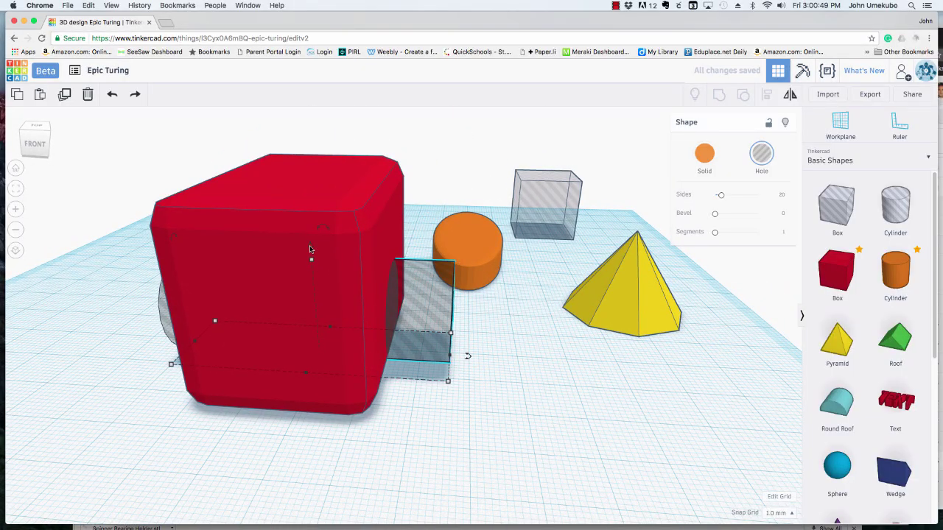
left_click_drag(310, 248, 309, 211)
right_click_drag(417, 369, 388, 376)
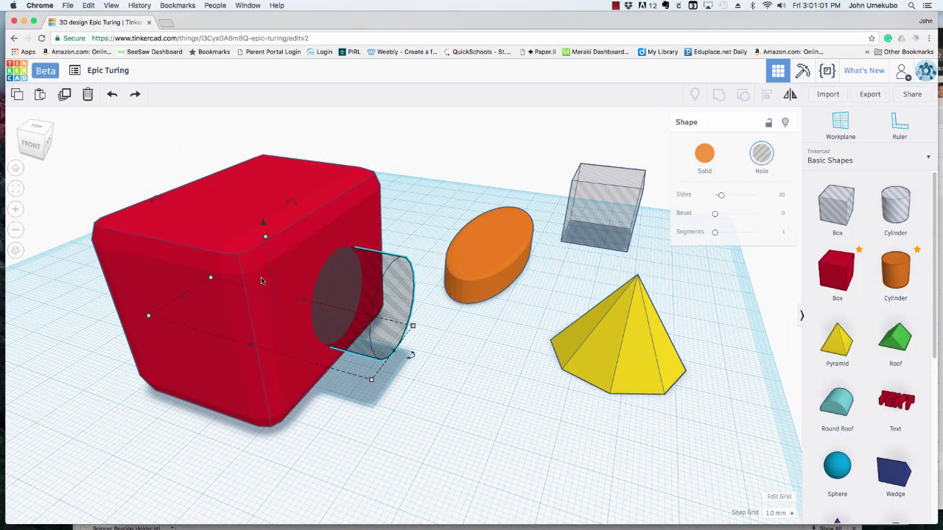
- Align the hole cylinder centered on the red box along two axes, then deselect
mouse_move(345, 433)
right_mouse_down()
mouse_move(432, 430)
mouse_move(339, 426)
mouse_move(348, 423)
right_mouse_up()
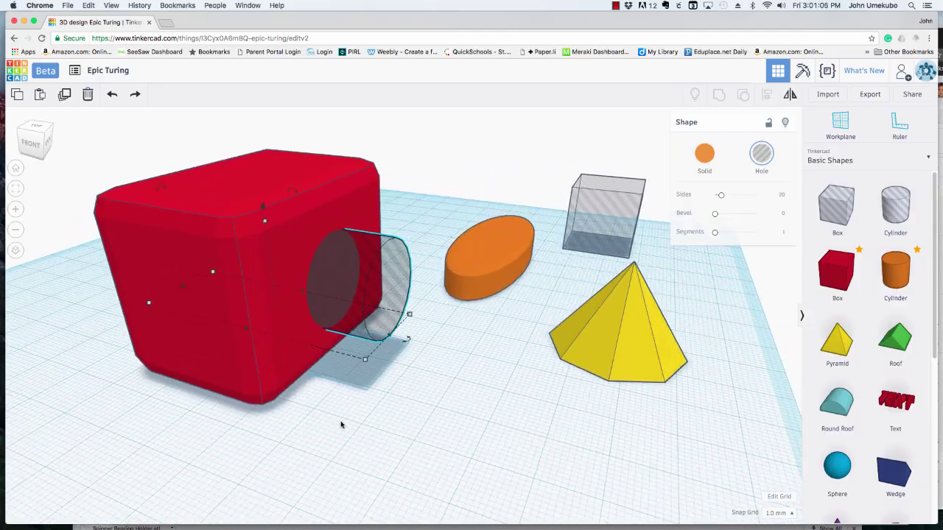
left_click_drag(375, 416, 214, 191)
left_click(766, 95)
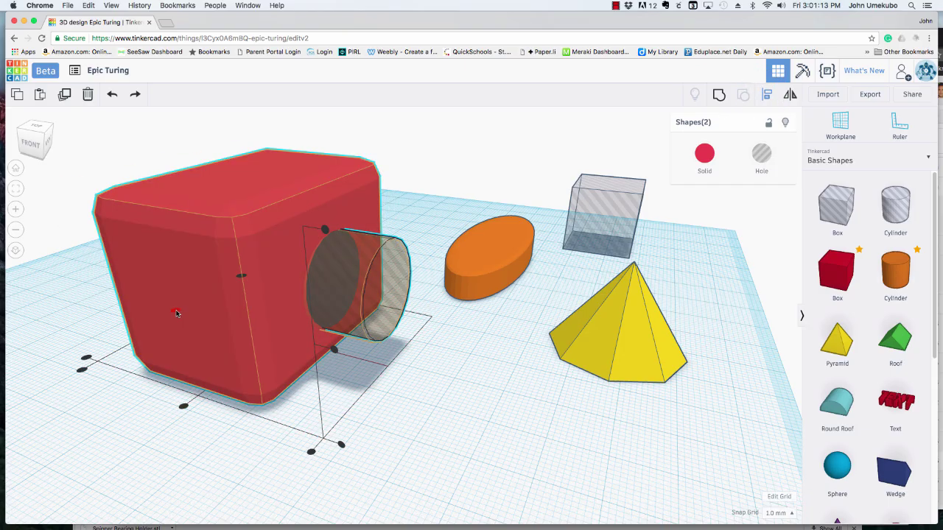
right_click_drag(176, 313, 229, 404)
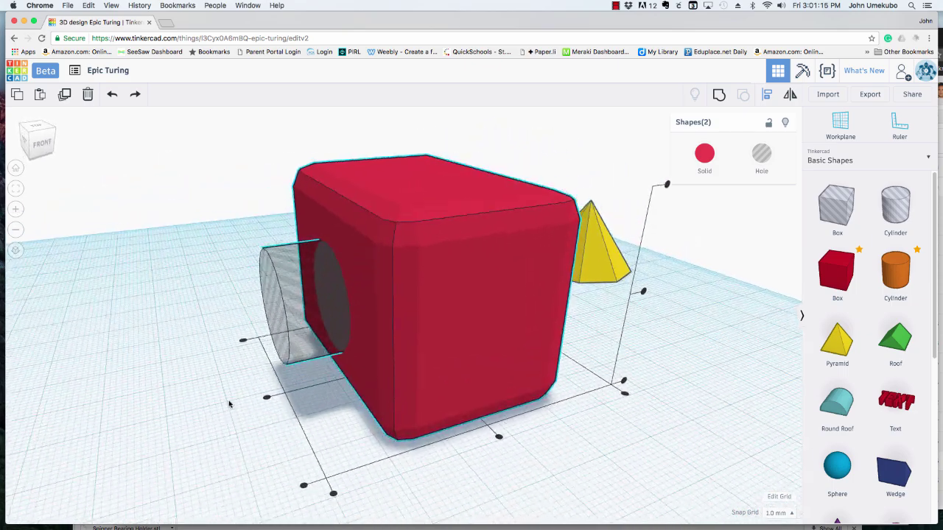
left_click(267, 397)
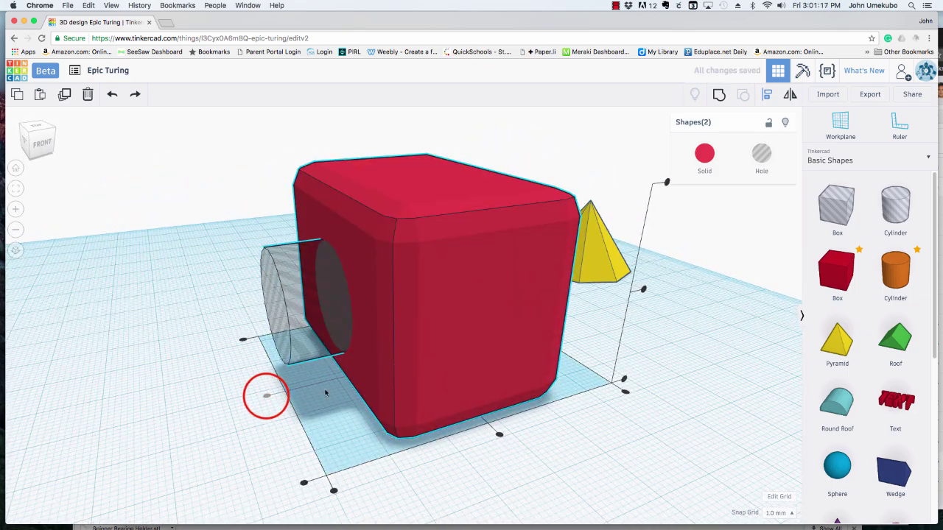
left_click(644, 291)
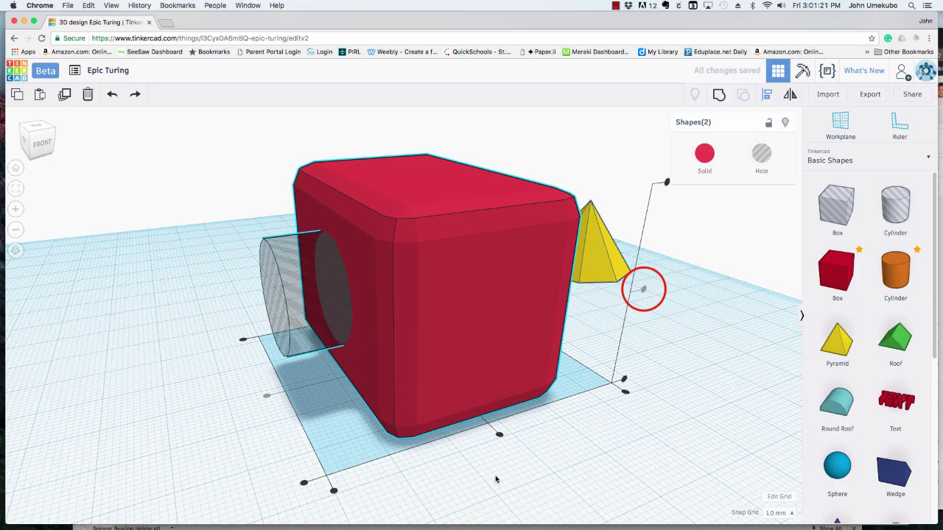
right_click_drag(481, 468, 320, 467)
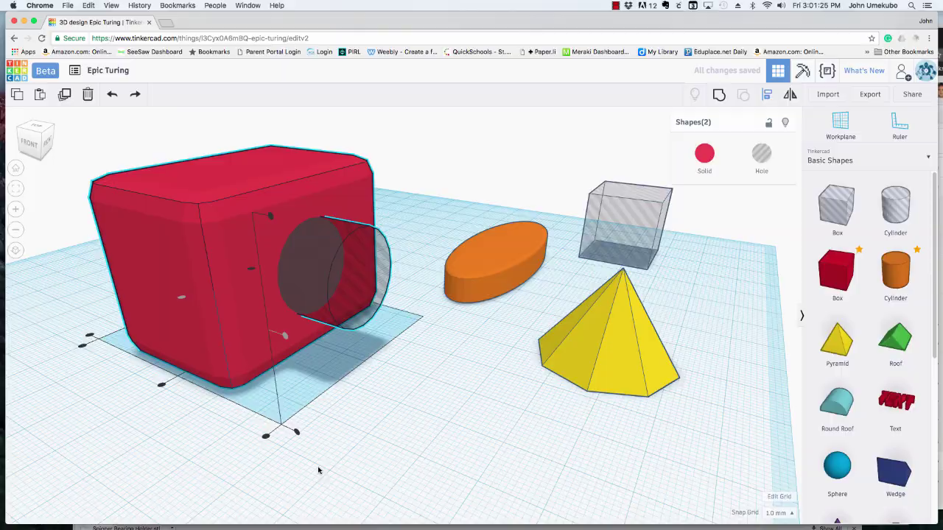
left_click(380, 441)
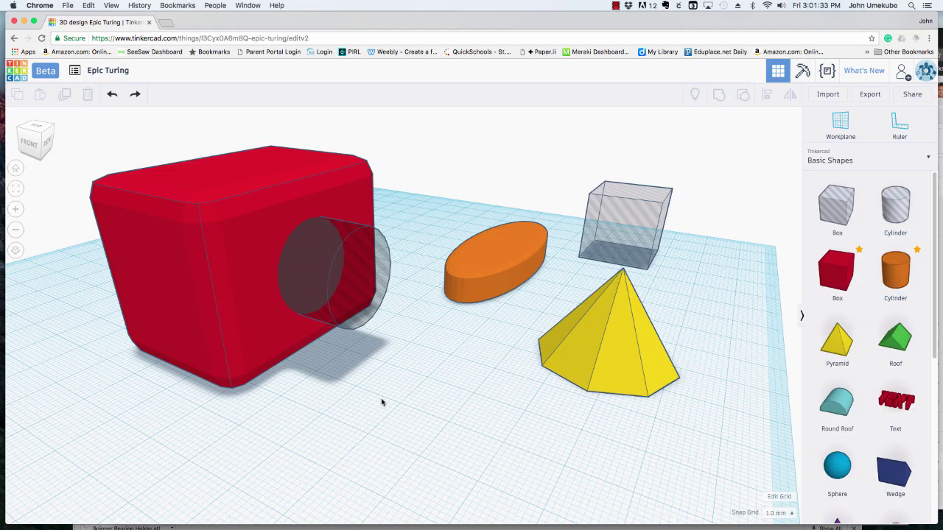
- Group the red box with the hole cylinder to cut a round tunnel through it
left_click_drag(382, 401, 152, 185)
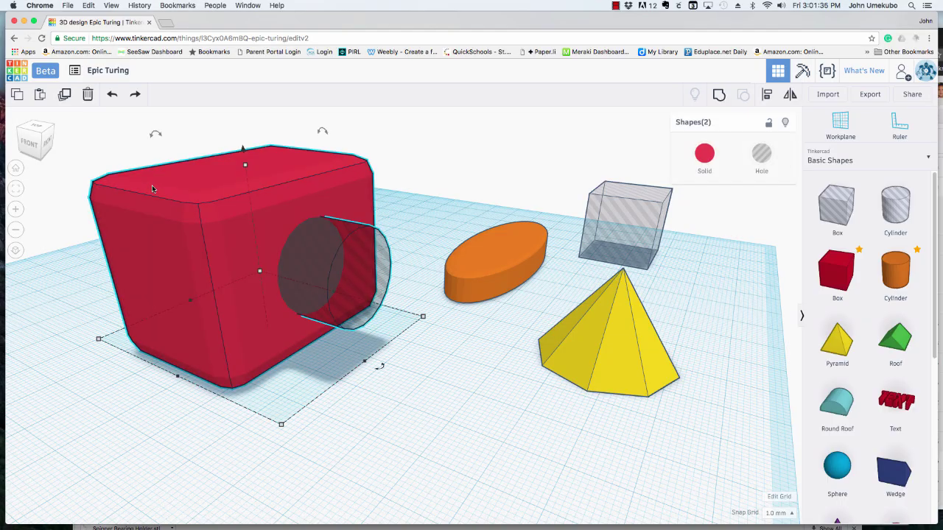
left_click(718, 96)
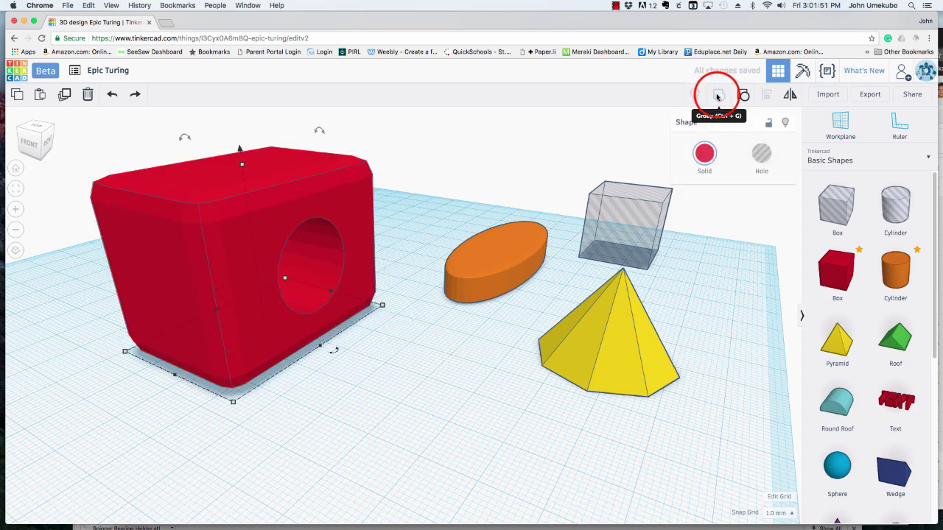
mouse_move(390, 389)
right_mouse_down()
mouse_move(289, 363)
mouse_move(451, 374)
mouse_move(673, 369)
mouse_move(555, 385)
mouse_move(400, 385)
right_mouse_up()
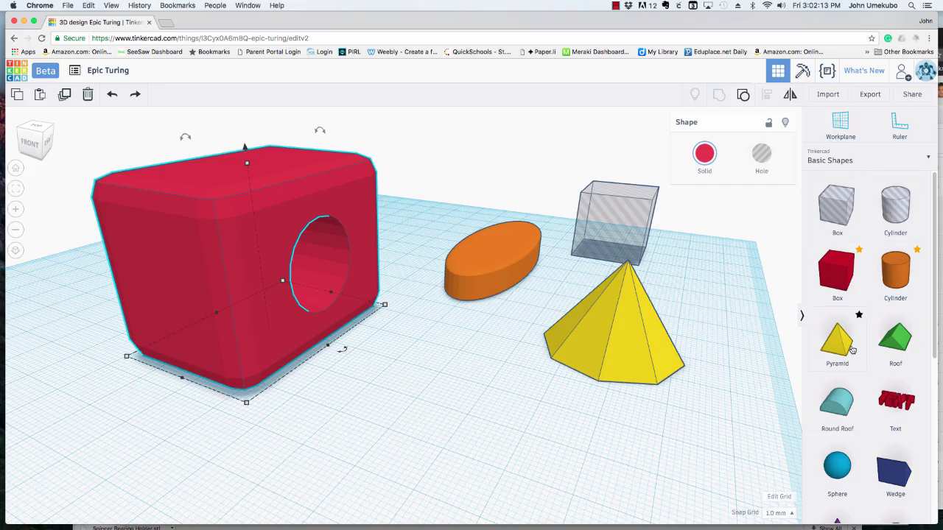
- Move the orange ellipse forward and set the yellow pyramid onto its middle
scroll(853, 348, "down", 3)
scroll(853, 346, "down", 3)
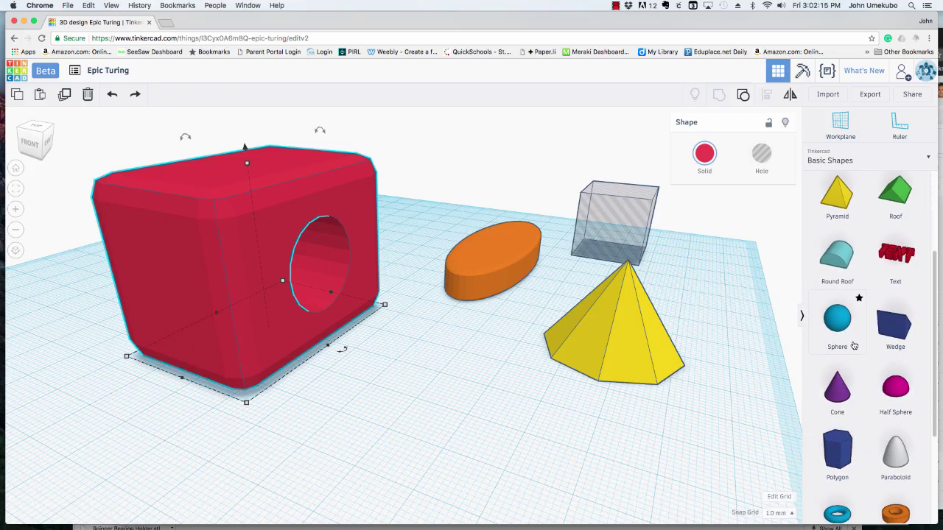
scroll(855, 344, "up", 6)
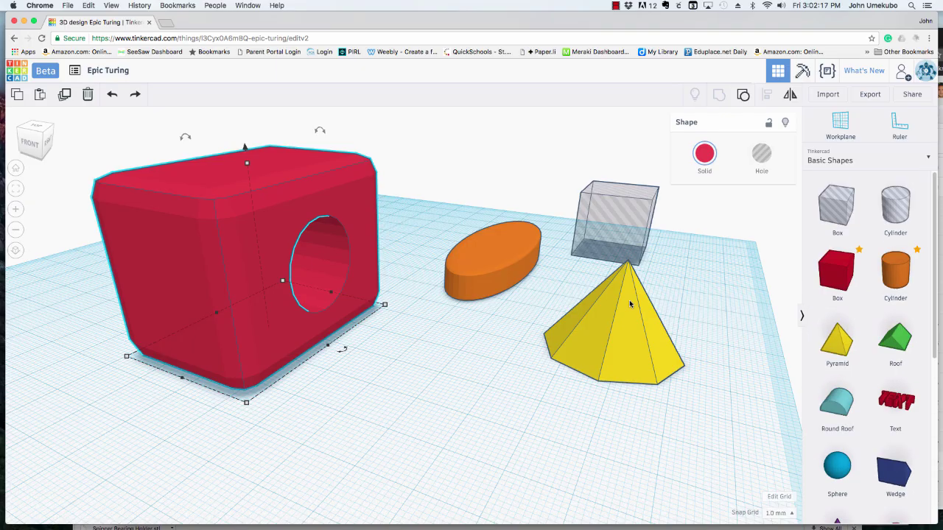
left_click_drag(495, 260, 483, 355)
left_click_drag(647, 346, 505, 351)
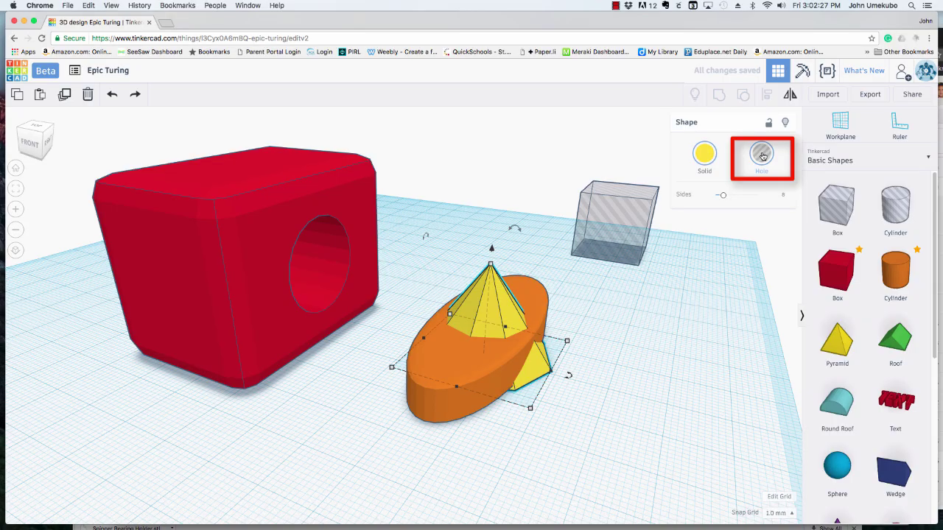
- Switch the pyramid to a hole, sink it back into the orange ellipse, and select both
left_click(763, 155)
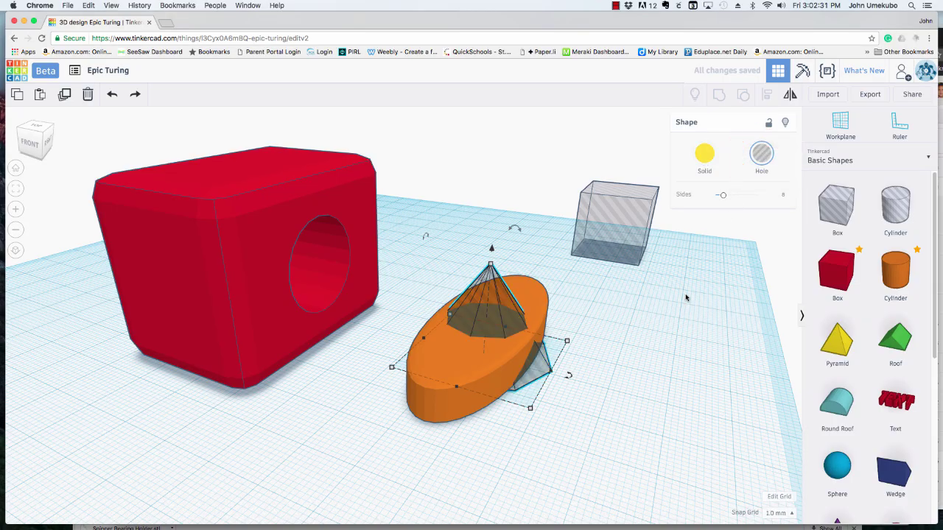
left_click_drag(489, 328, 617, 335)
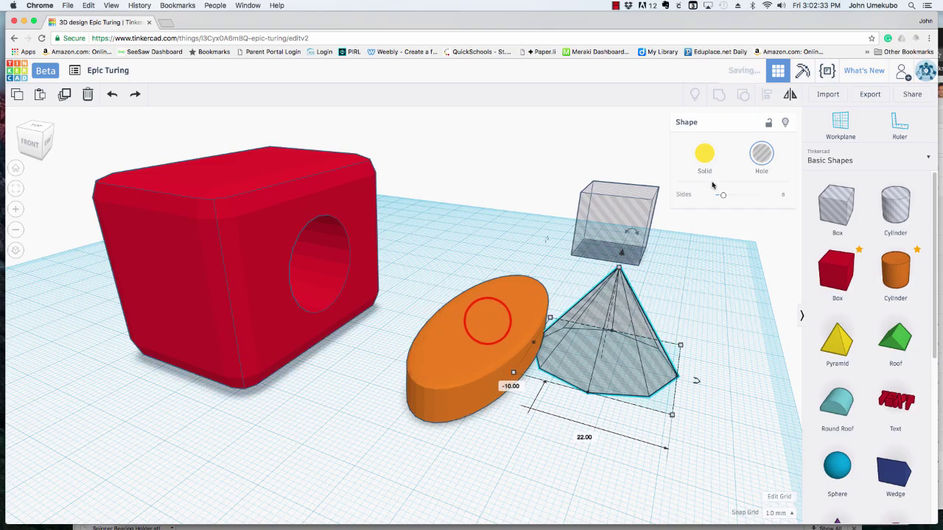
left_click(705, 159)
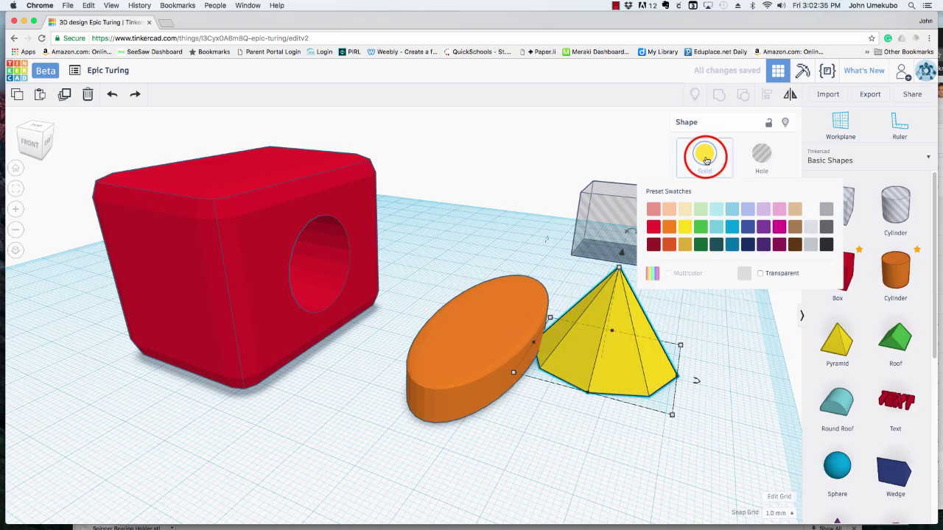
left_click(761, 153)
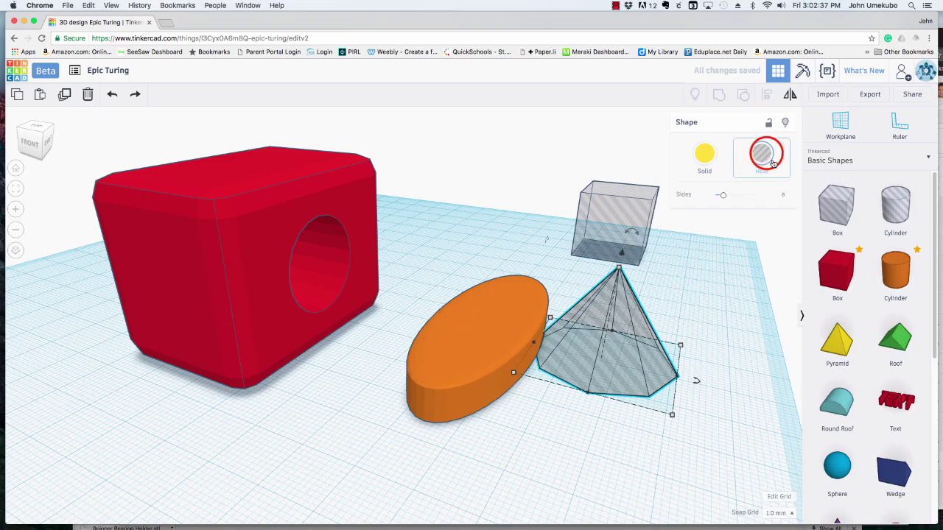
left_click(644, 337)
left_click_drag(600, 341, 531, 349)
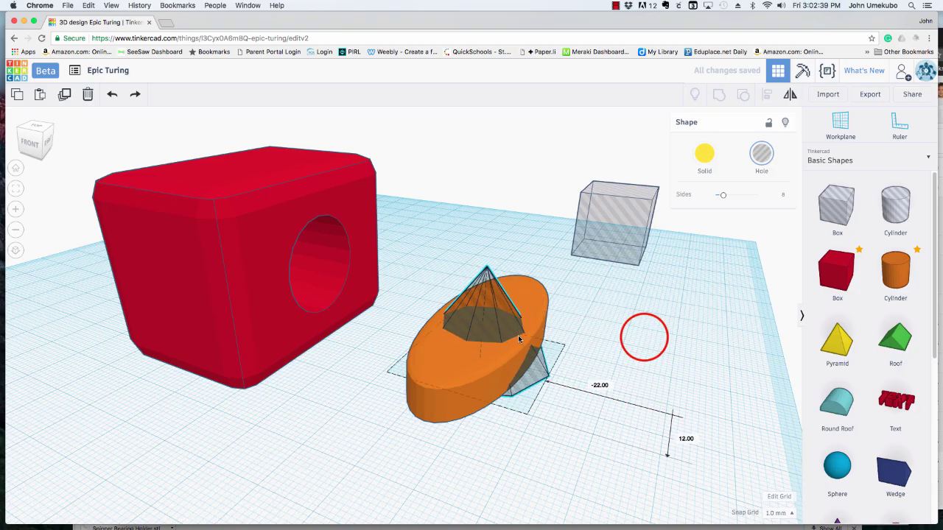
left_click_drag(548, 457, 423, 424)
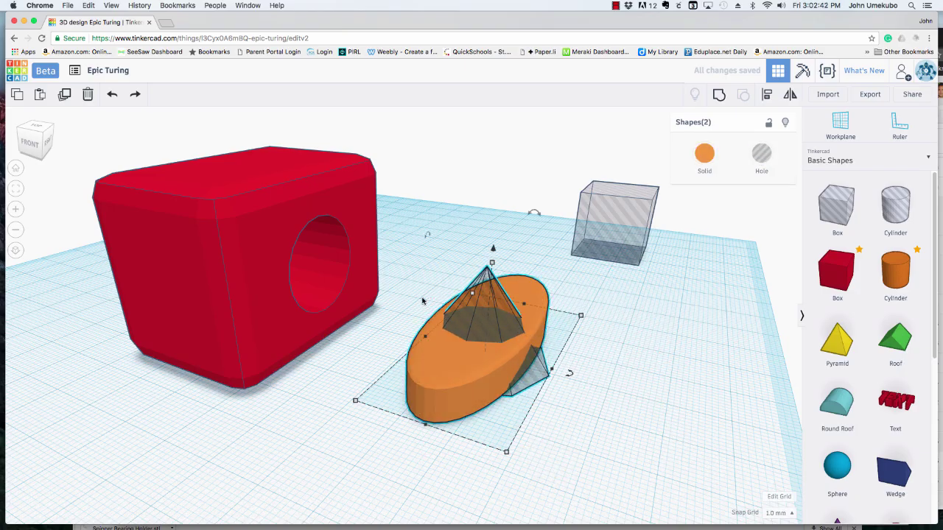
- Group the pyramid hole into the orange ellipse and turn the hollowed piece 180°
left_click(718, 95)
right_click_drag(536, 354, 535, 410)
left_click_drag(531, 258, 532, 258)
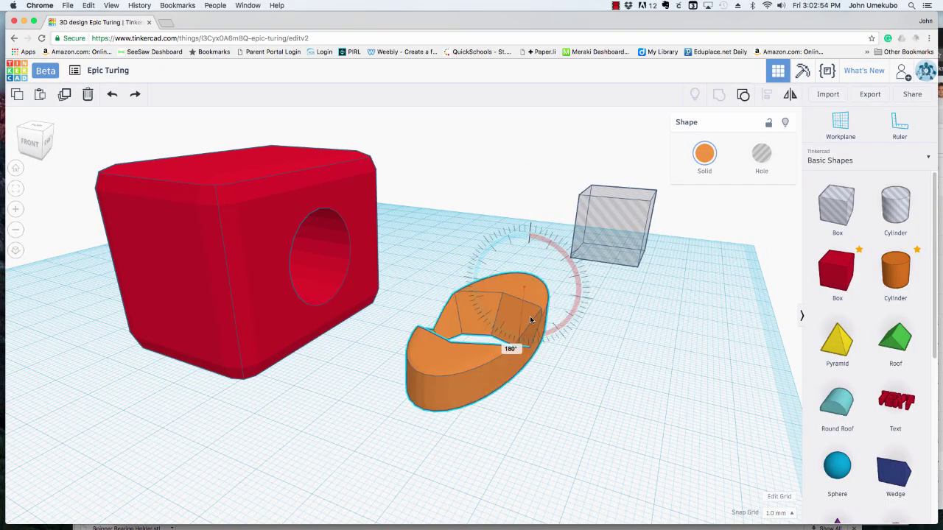
- Reposition the canoe-shaped piece to a new spot on the workplane
left_click(349, 370)
right_click_drag(414, 373, 442, 348)
left_click_drag(513, 335, 548, 331)
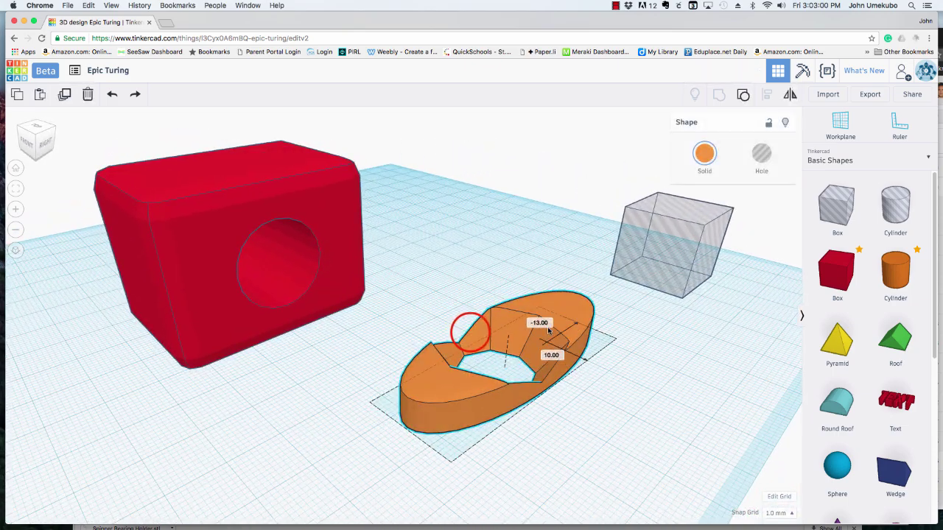
mouse_move(554, 459)
right_mouse_down()
mouse_move(486, 452)
mouse_move(573, 461)
right_mouse_up()
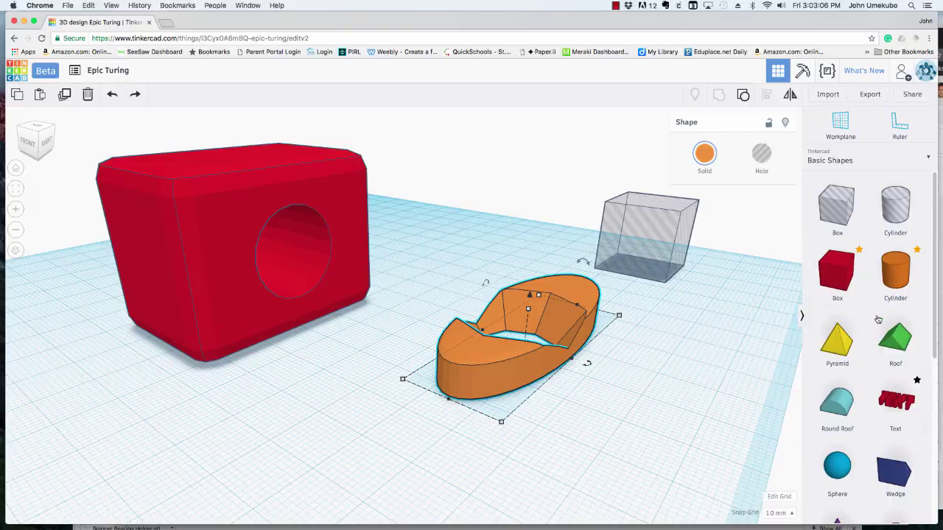
left_click_drag(583, 298, 543, 287)
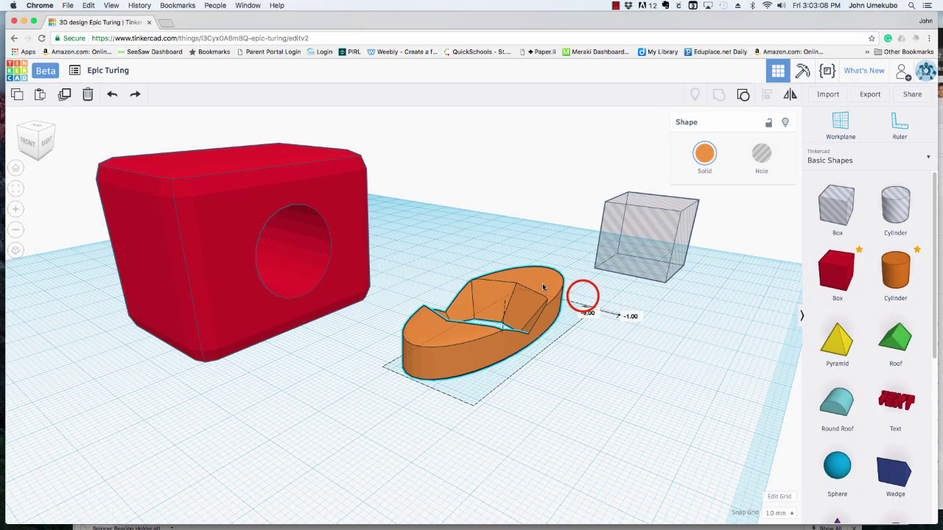